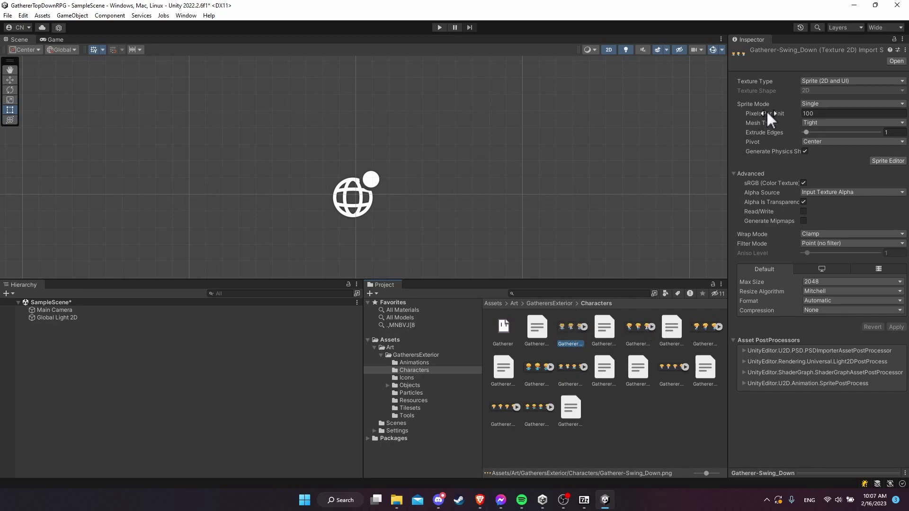
Place Gatherer-Swing_Down in the scene, undo it, and reselect the asset with Sprite Mode Single.
{"action": "left_click_drag", "start_coordinate": [566, 331], "coordinate": [468, 187]}
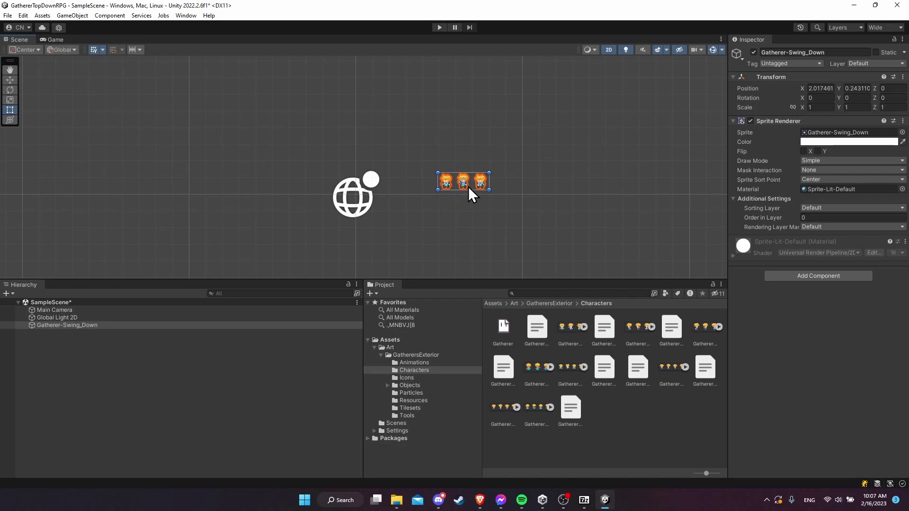
{"action": "key", "text": "ctrl+z"}
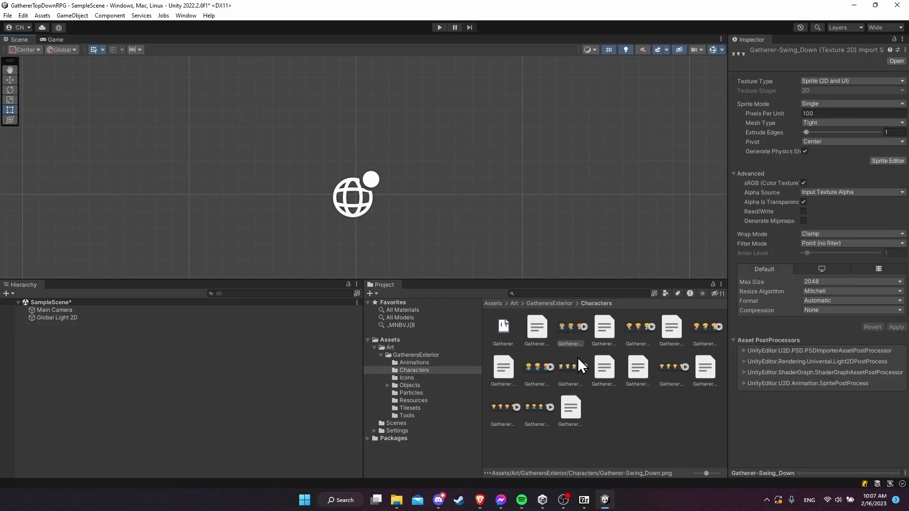
{"action": "left_click", "coordinate": [572, 334]}
{"action": "left_click", "coordinate": [828, 105]}
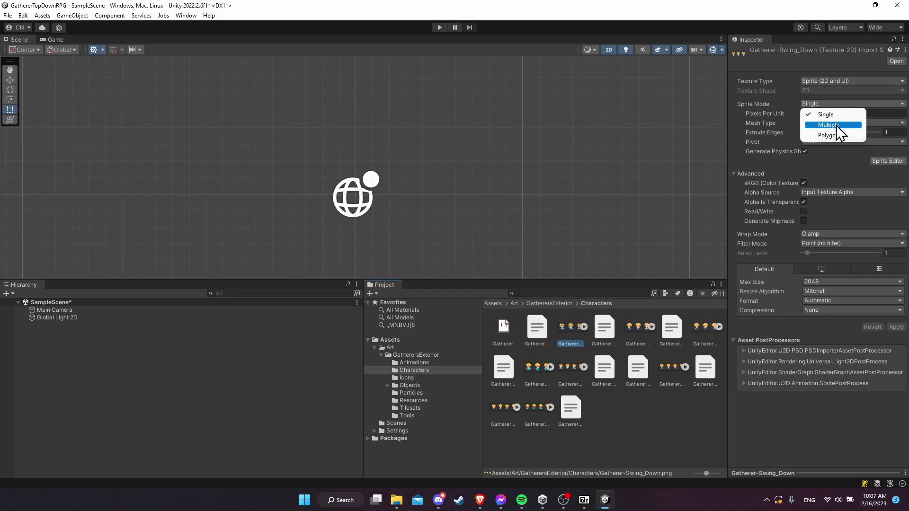
{"action": "left_click", "coordinate": [772, 104]}
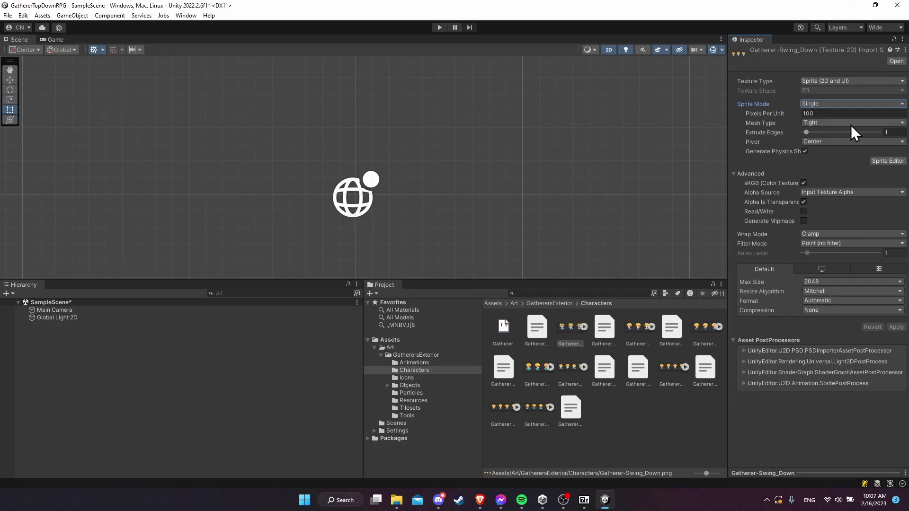
{"action": "left_click", "coordinate": [566, 323]}
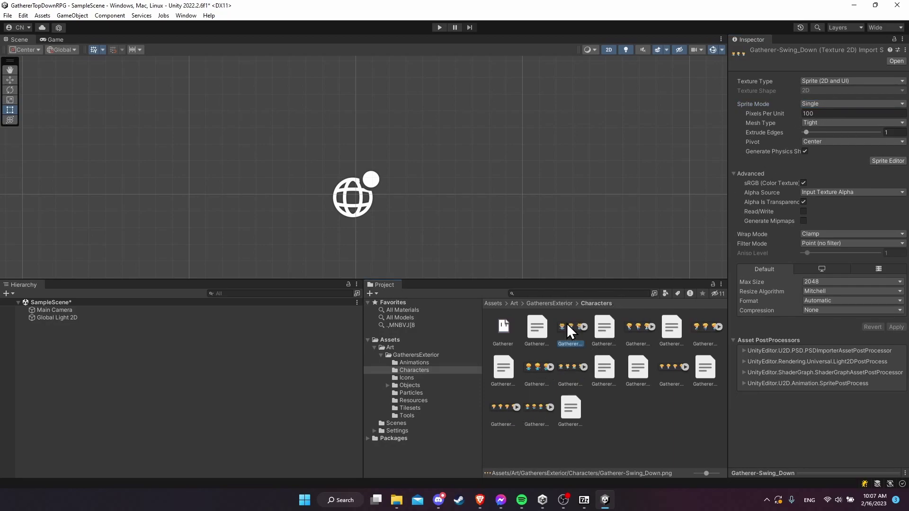
Set all eight Gatherer sheets to Multiple sprite mode, then reselect Gatherer-Swing_Down alone.
{"action": "left_click", "coordinate": [641, 328], "text": "ctrl"}
{"action": "left_click", "coordinate": [703, 325], "text": "ctrl"}
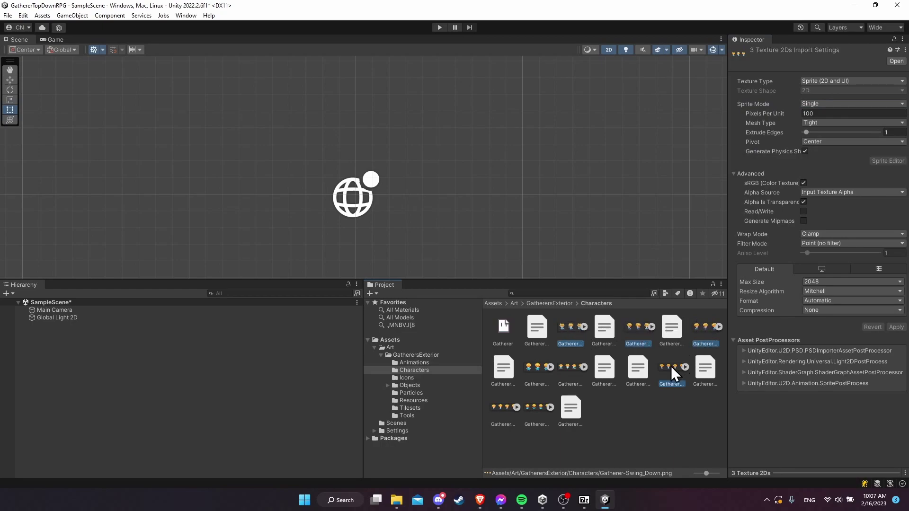
{"action": "left_click", "coordinate": [672, 366], "text": "ctrl"}
{"action": "left_click", "coordinate": [569, 365], "text": "ctrl"}
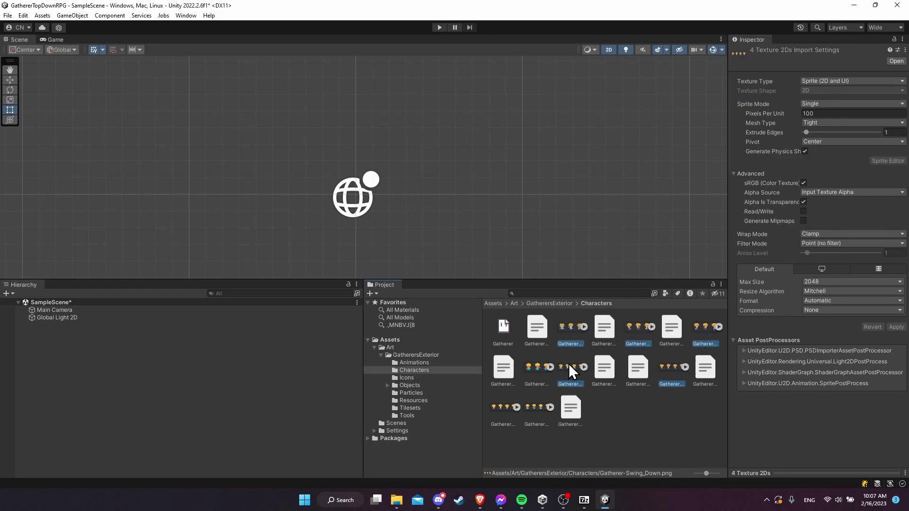
{"action": "left_click", "coordinate": [533, 364], "text": "ctrl"}
{"action": "left_click", "coordinate": [535, 410], "text": "ctrl"}
{"action": "left_click", "coordinate": [501, 411], "text": "ctrl"}
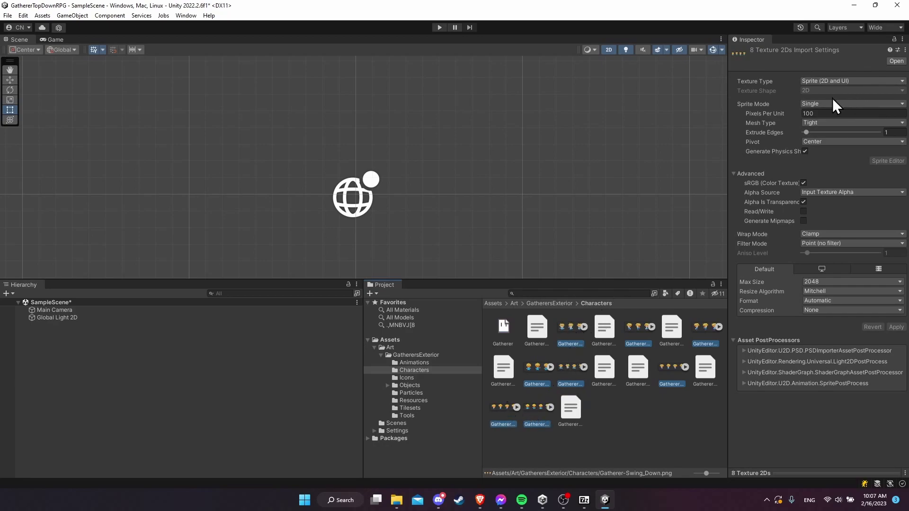
{"action": "left_click", "coordinate": [813, 104]}
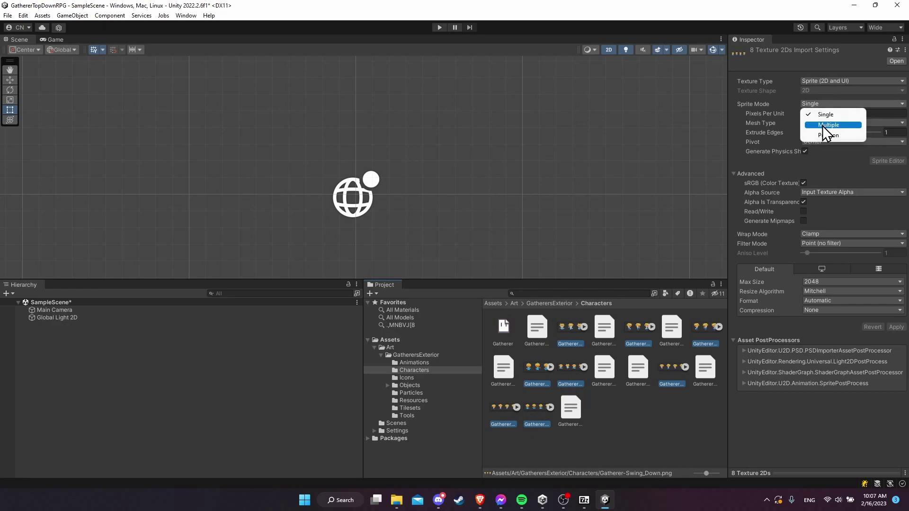
{"action": "left_click", "coordinate": [823, 126]}
{"action": "left_click", "coordinate": [593, 343]}
{"action": "left_click", "coordinate": [570, 327]}
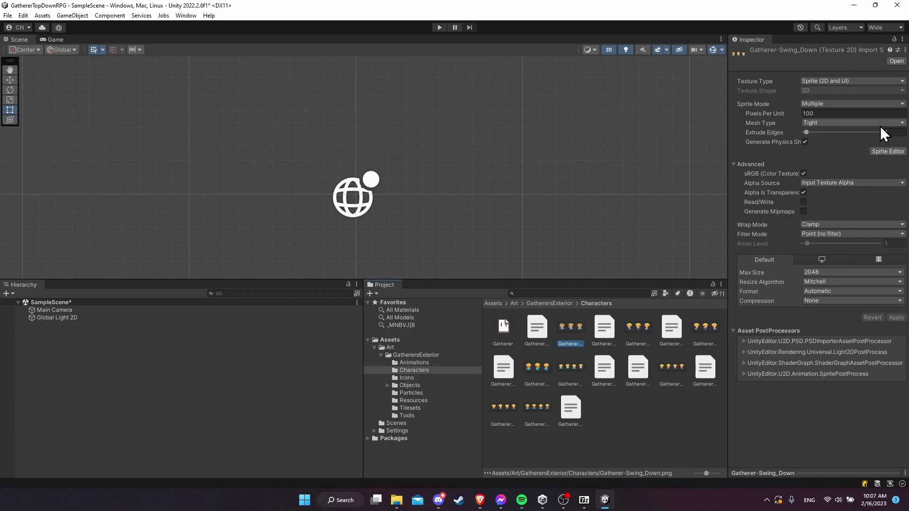
Slice Gatherer-Swing_Down by Grid By Cell Size at 32×32 into three frames in the Sprite Editor.
{"action": "left_click", "coordinate": [892, 152]}
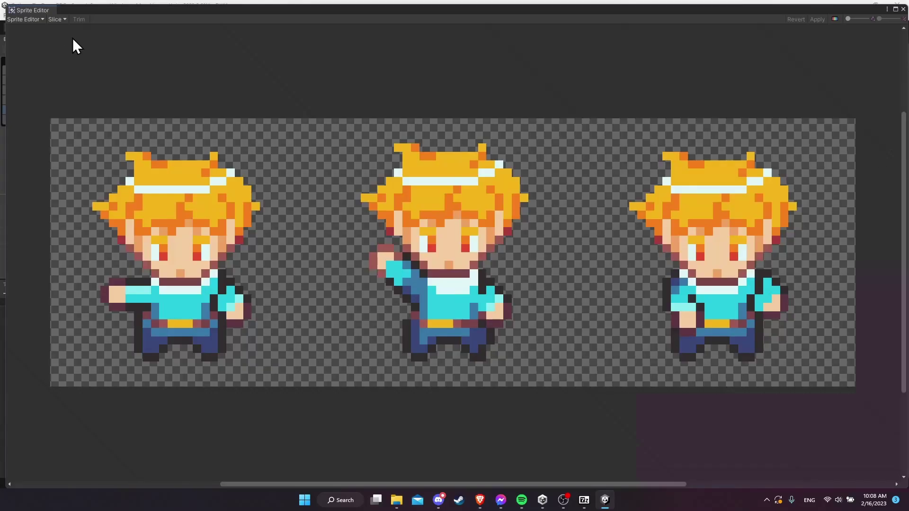
{"action": "left_click", "coordinate": [57, 19]}
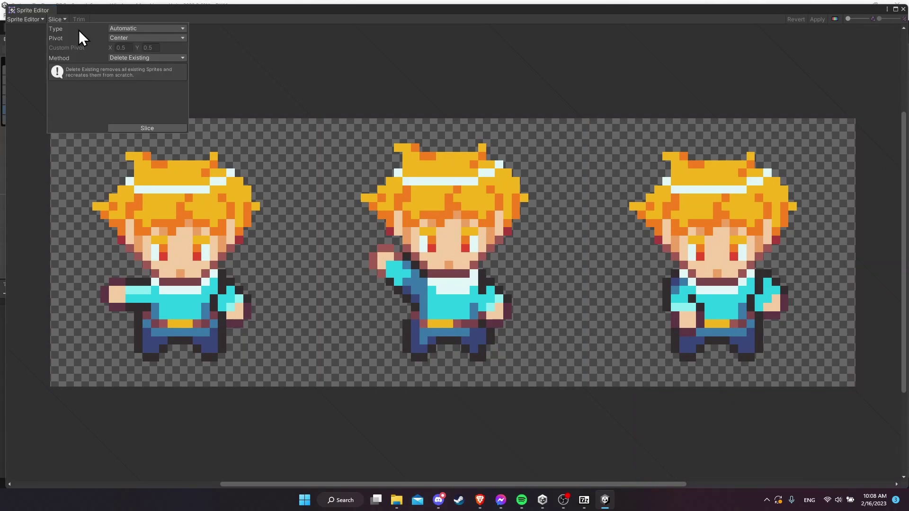
{"action": "left_click", "coordinate": [123, 27]}
{"action": "left_click", "coordinate": [135, 48]}
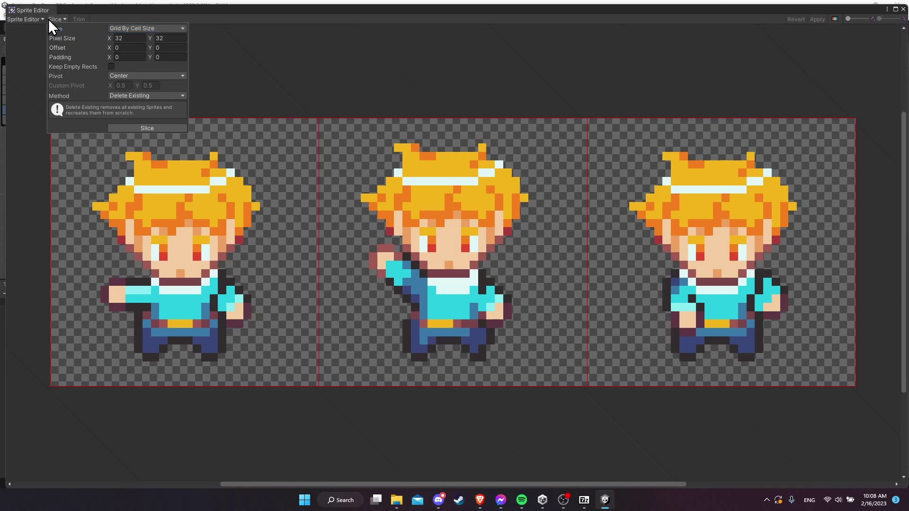
{"action": "left_click", "coordinate": [141, 129]}
{"action": "left_click", "coordinate": [228, 200]}
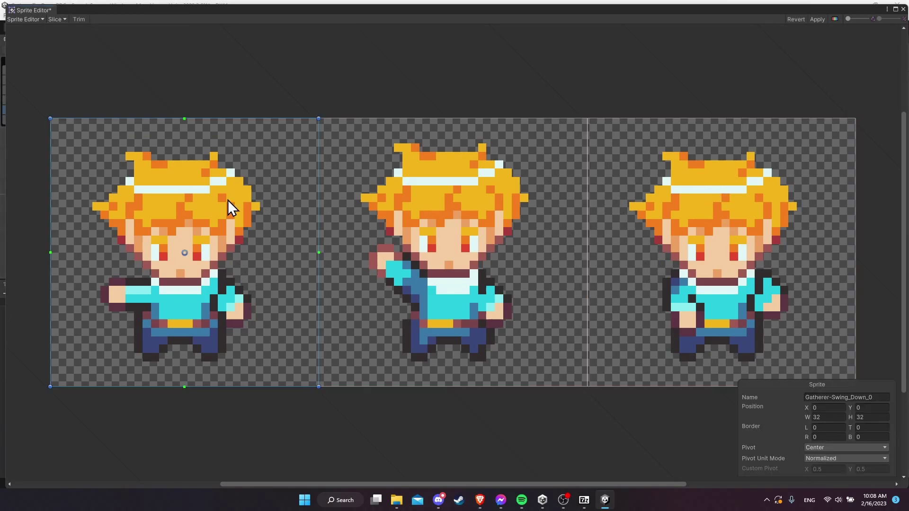
{"action": "left_click", "coordinate": [460, 234]}
{"action": "left_click", "coordinate": [706, 222]}
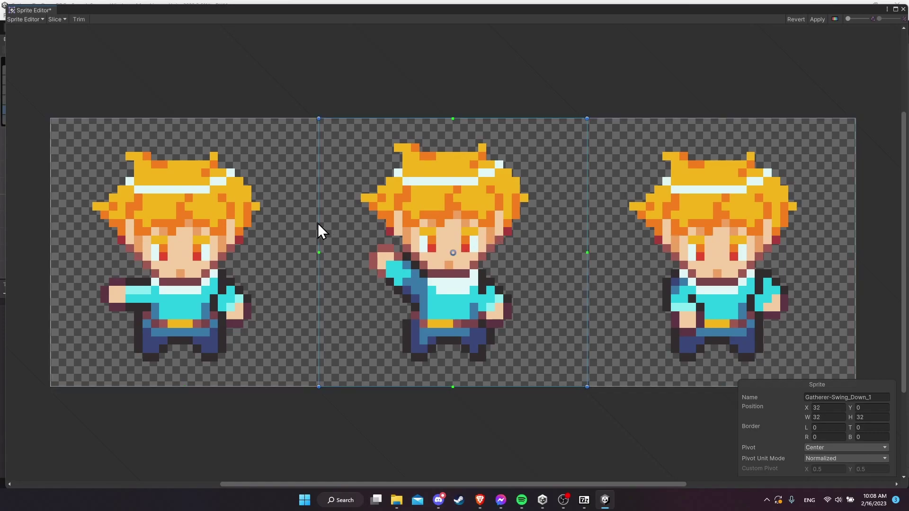
{"action": "left_click", "coordinate": [255, 213]}
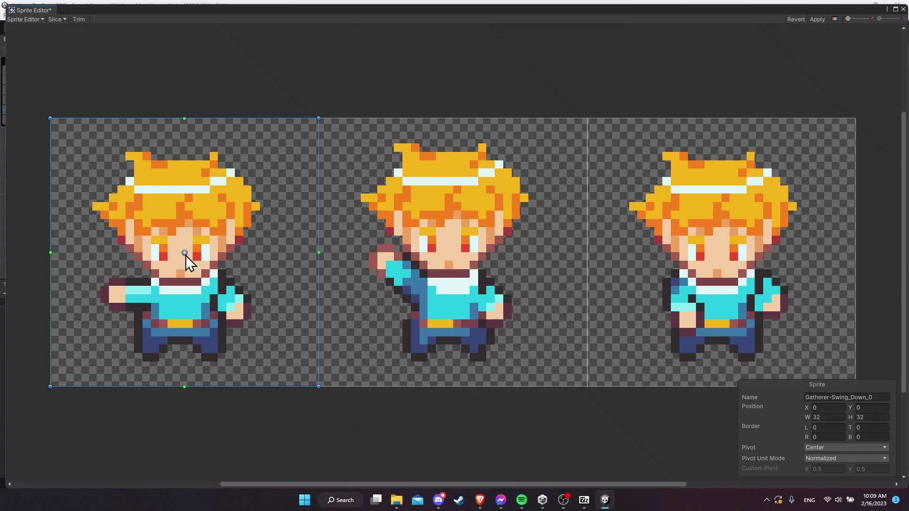
Move Gatherer-Swing_Down_0's custom pivot down between the feet, to 0.4828593, 0.1055997.
{"action": "left_click_drag", "start_coordinate": [186, 255], "coordinate": [181, 359]}
{"action": "left_click", "coordinate": [815, 458]}
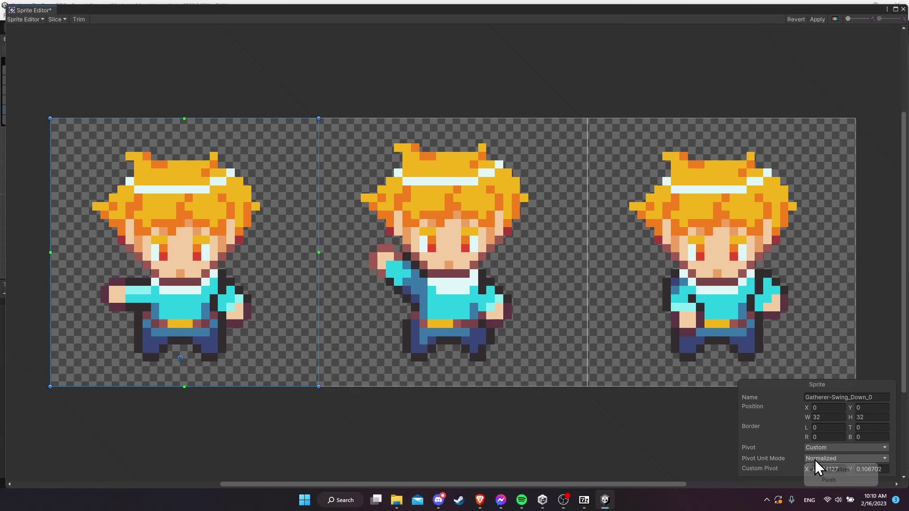
{"action": "left_click", "coordinate": [828, 479]}
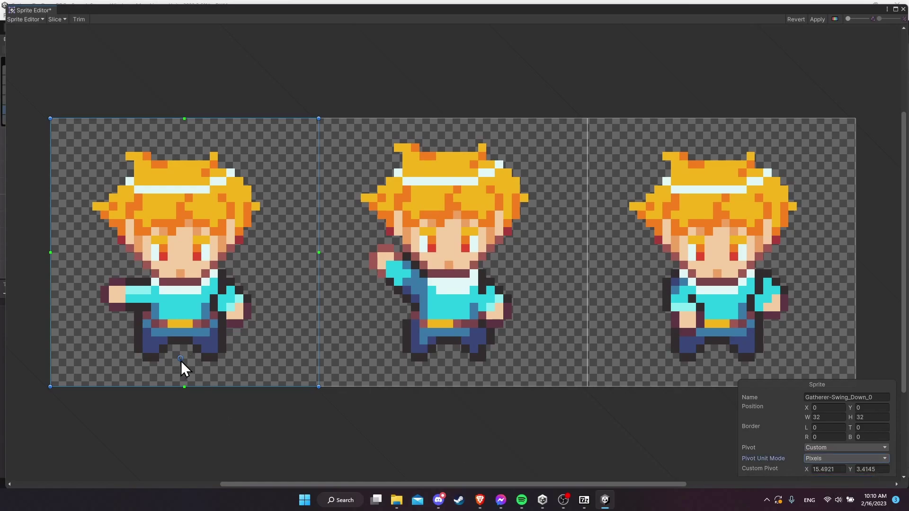
{"action": "left_click_drag", "start_coordinate": [182, 362], "coordinate": [194, 361]}
{"action": "scroll", "coordinate": [183, 360], "scroll_direction": "up", "scroll_amount": 3}
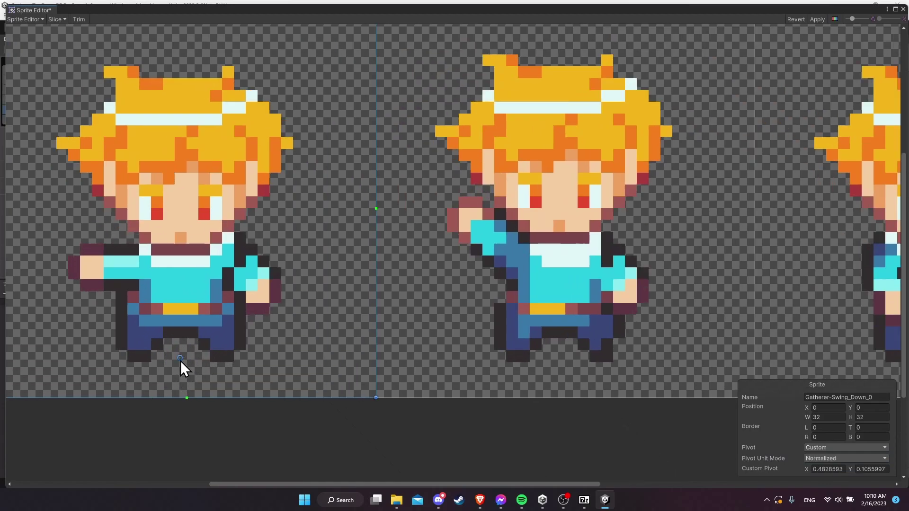
{"action": "middle_click_drag", "start_coordinate": [187, 371], "coordinate": [252, 360]}
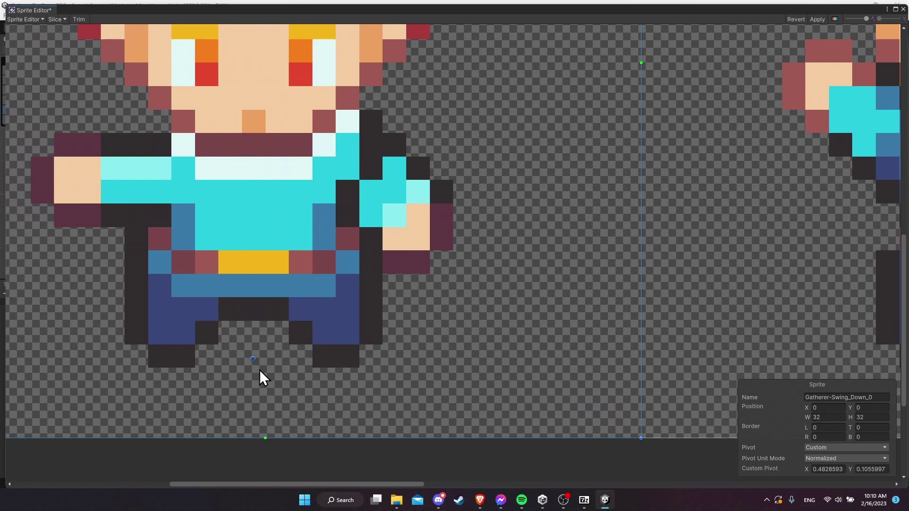
{"action": "scroll", "coordinate": [260, 371], "scroll_direction": "down", "scroll_amount": 5}
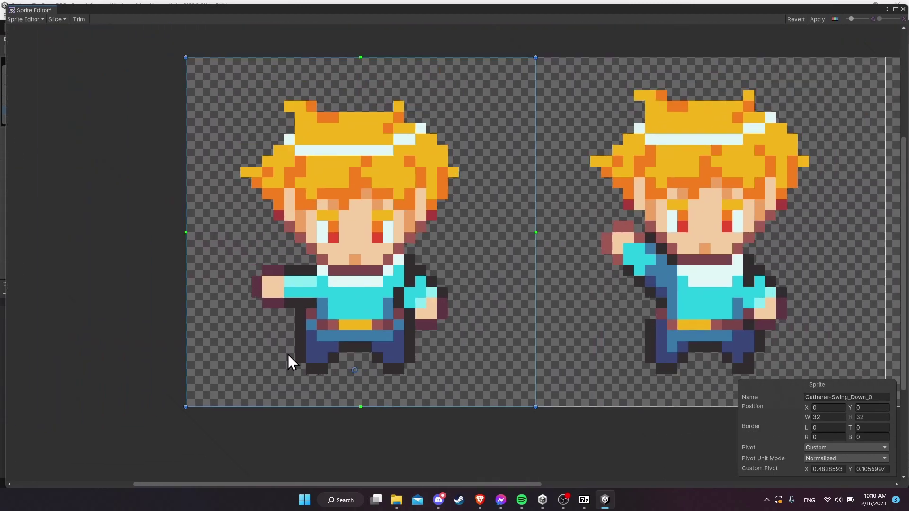
{"action": "scroll", "coordinate": [390, 321], "scroll_direction": "down", "scroll_amount": 1}
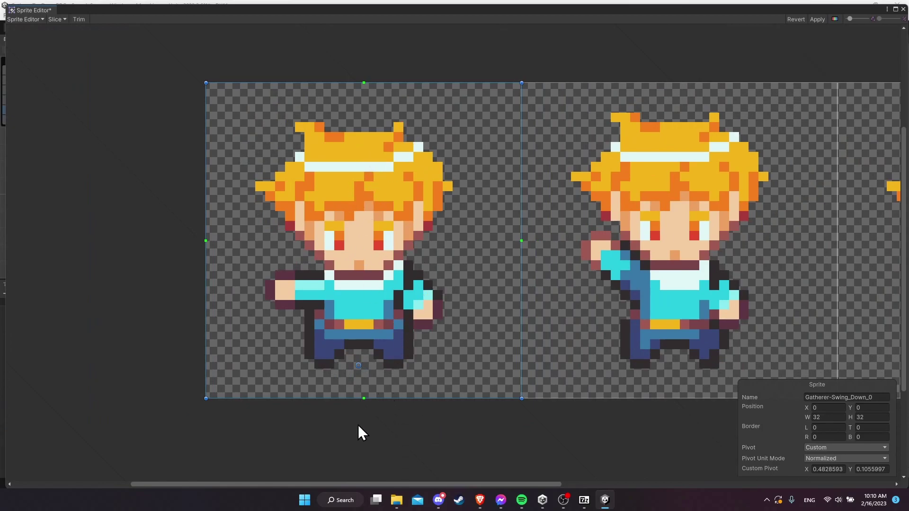
{"action": "middle_click_drag", "start_coordinate": [419, 374], "coordinate": [370, 402]}
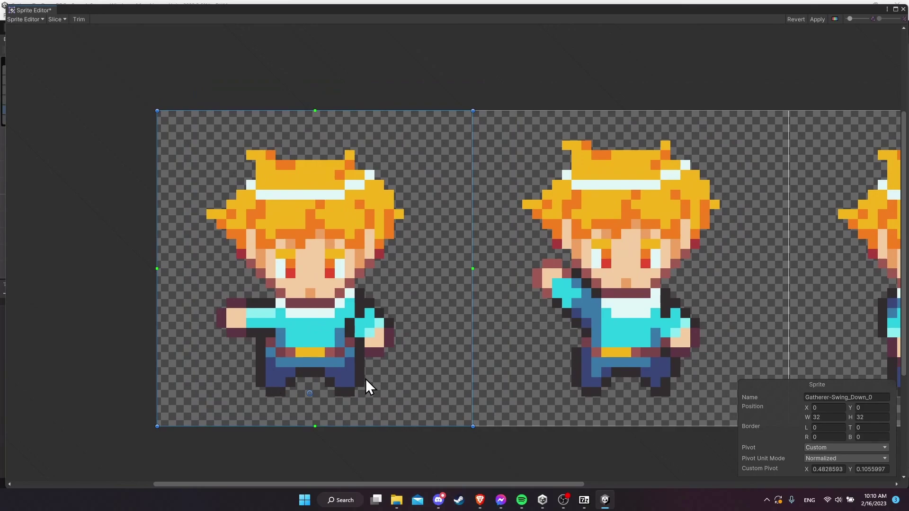
Set Gatherer-Swing_Down_0's Custom Pivot to X 0.5 and Y 0.105.
{"action": "left_click", "coordinate": [867, 470]}
{"action": "type", "text": "0.105"}
{"action": "left_click", "coordinate": [833, 470]}
{"action": "type", "text": "0.5"}
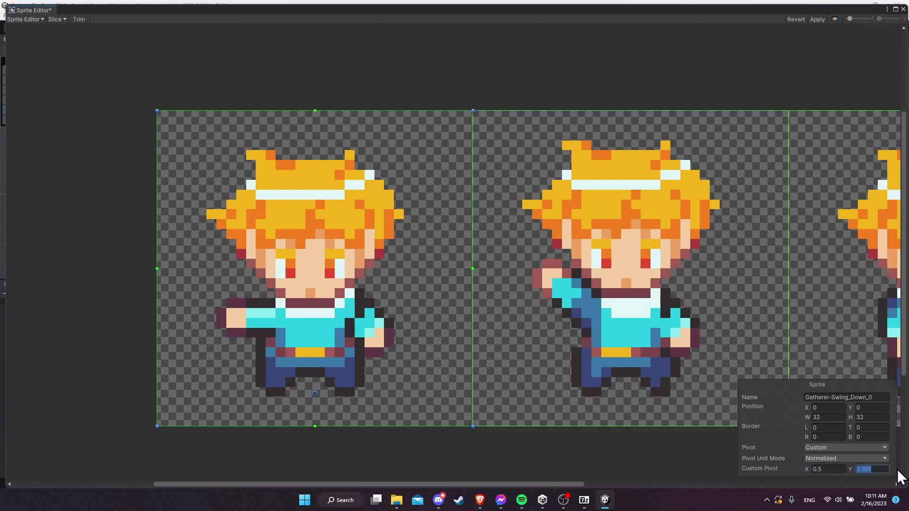
{"action": "middle_click_drag", "start_coordinate": [847, 359], "coordinate": [773, 349]}
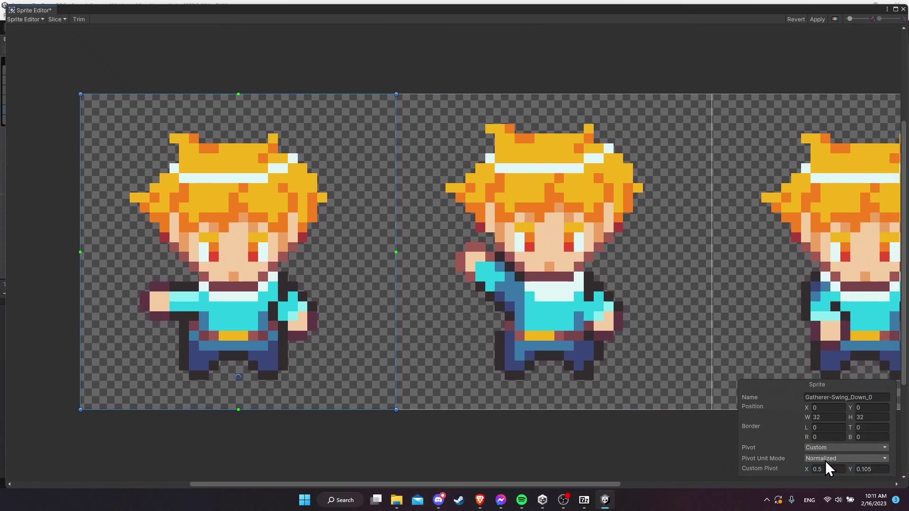
{"action": "left_click", "coordinate": [875, 470]}
{"action": "middle_click_drag", "start_coordinate": [216, 53], "coordinate": [151, 53]}
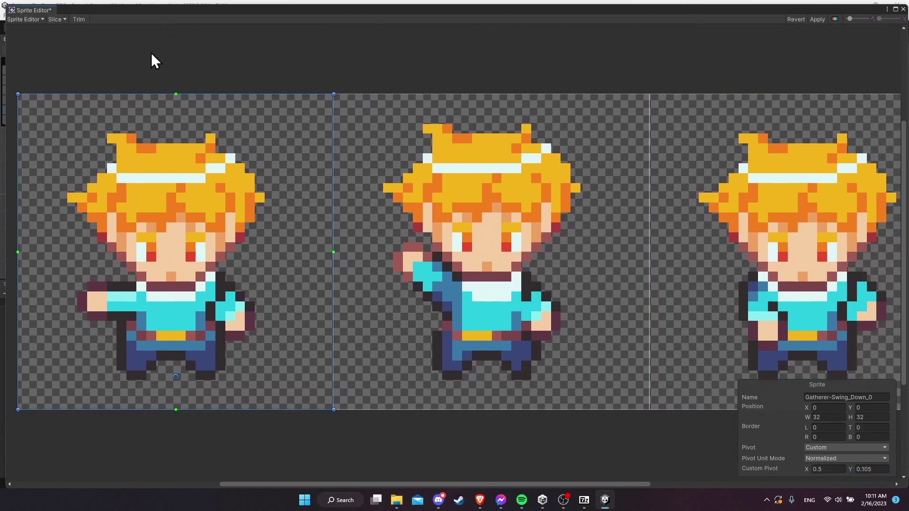
Set the slicing pivot to Custom with Y 0.105 and X 0.5.
{"action": "left_click", "coordinate": [58, 18]}
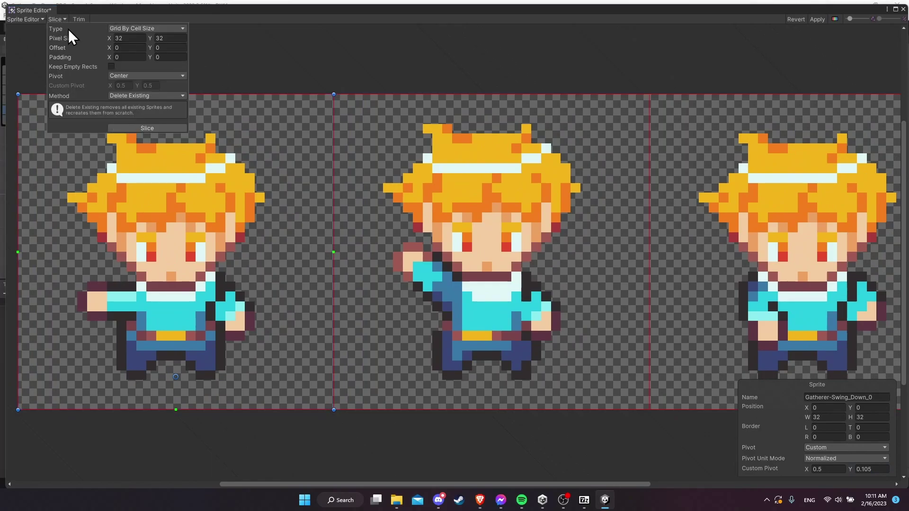
{"action": "left_click", "coordinate": [122, 76]}
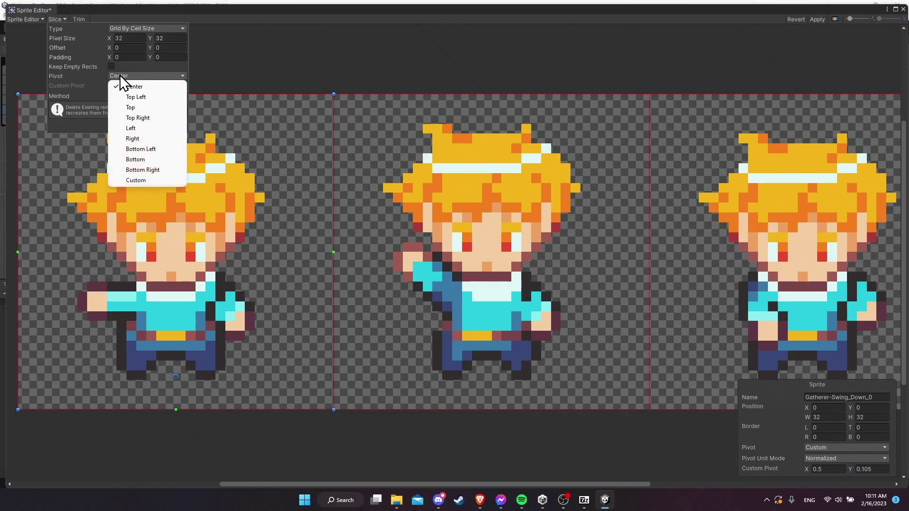
{"action": "left_click", "coordinate": [142, 181]}
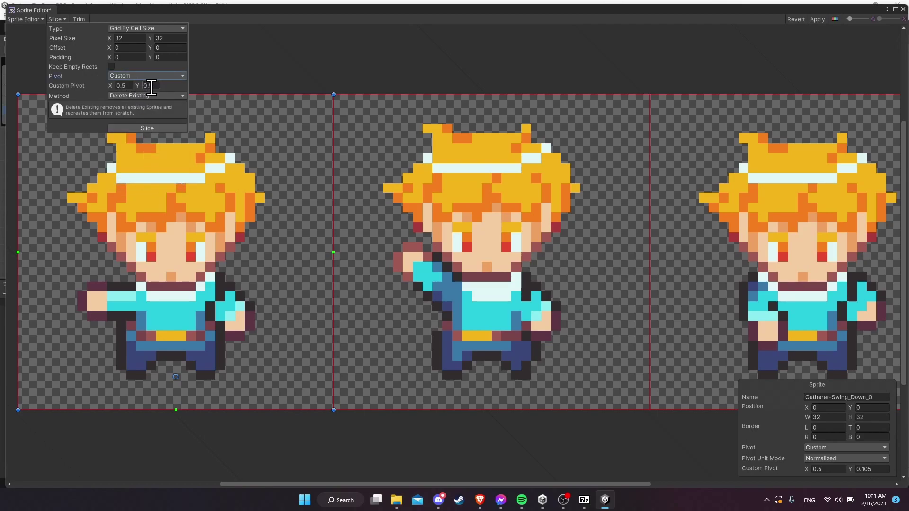
{"action": "left_click", "coordinate": [157, 86]}
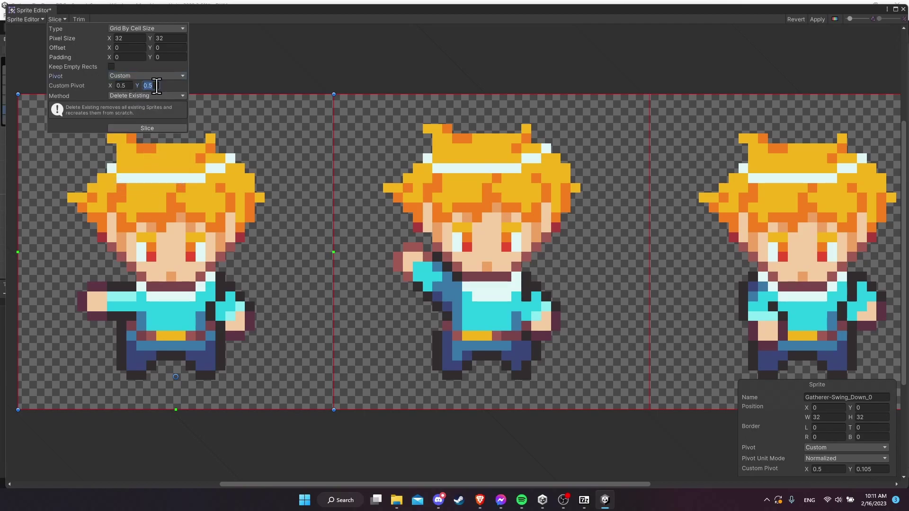
{"action": "type", "text": "0.105"}
Switch the slicing Method to Smart, re-slice the sheet, and apply the changes.
{"action": "left_click", "coordinate": [151, 96]}
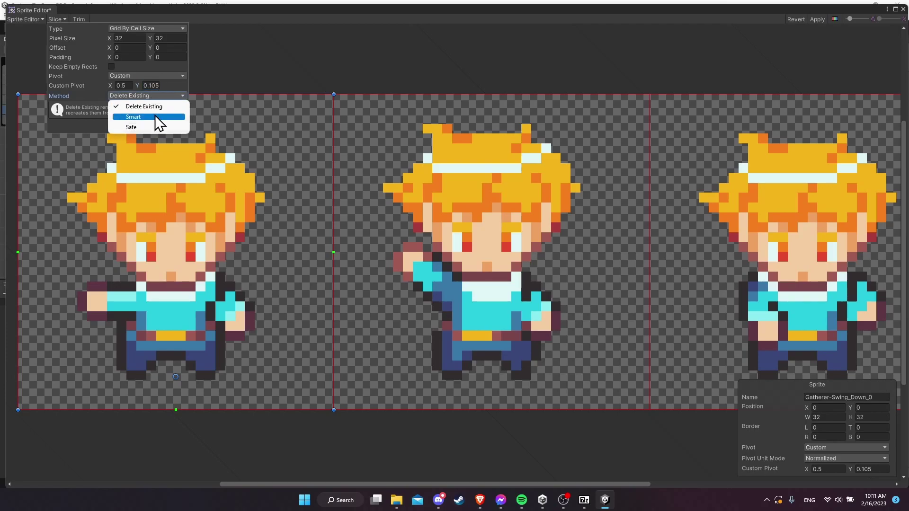
{"action": "left_click", "coordinate": [174, 97]}
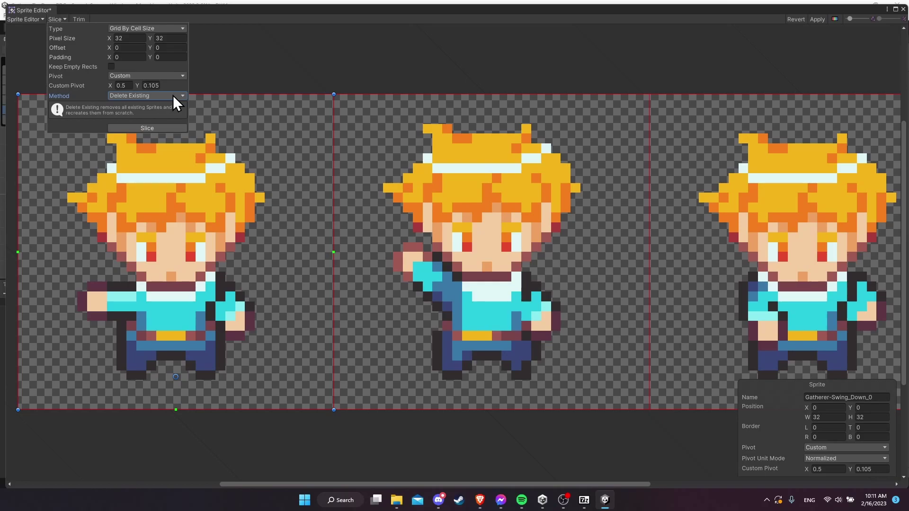
{"action": "left_click", "coordinate": [175, 96]}
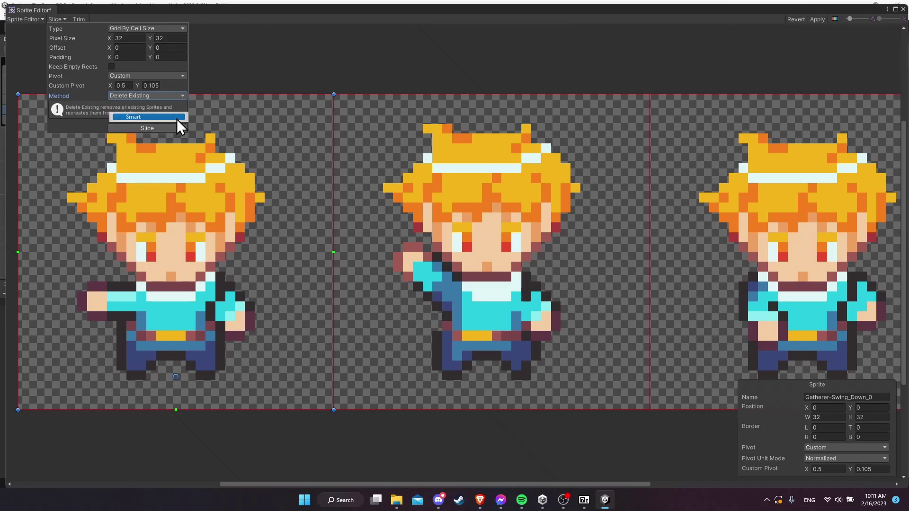
{"action": "left_click", "coordinate": [177, 116]}
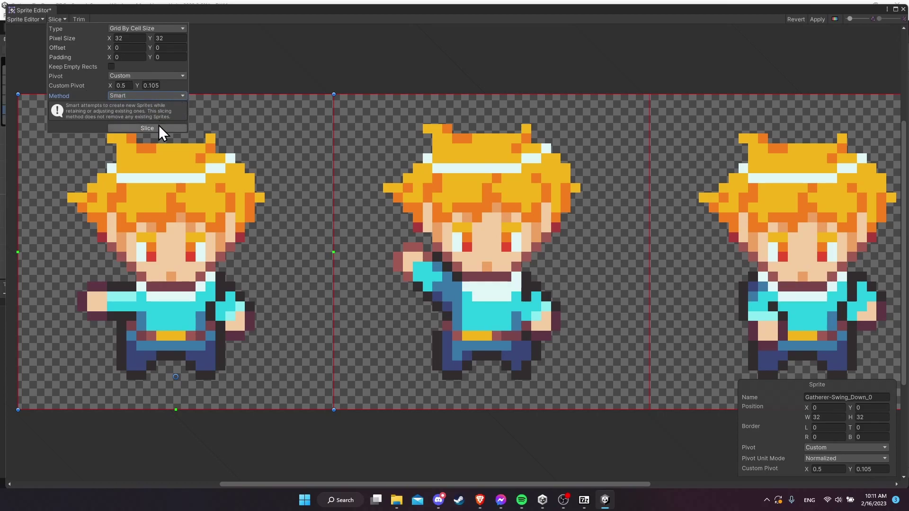
{"action": "left_click", "coordinate": [162, 97]}
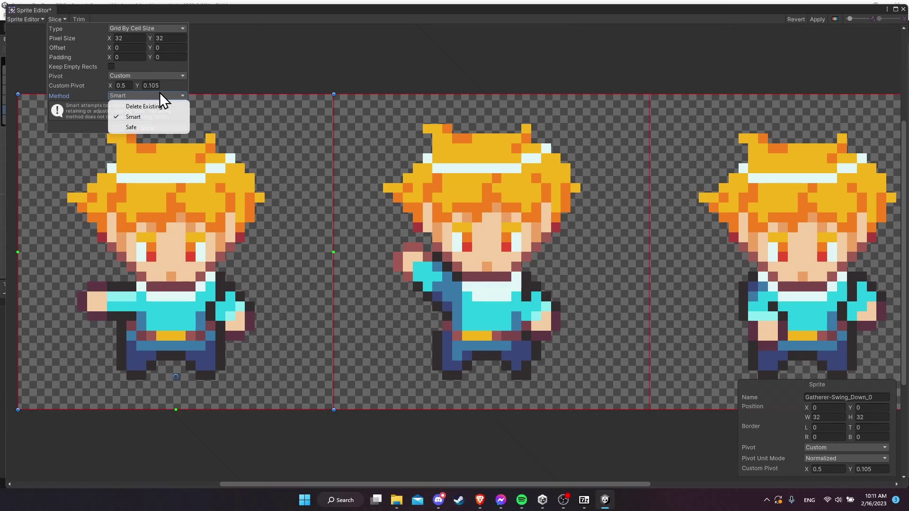
{"action": "left_click", "coordinate": [171, 116]}
{"action": "left_click", "coordinate": [169, 129]}
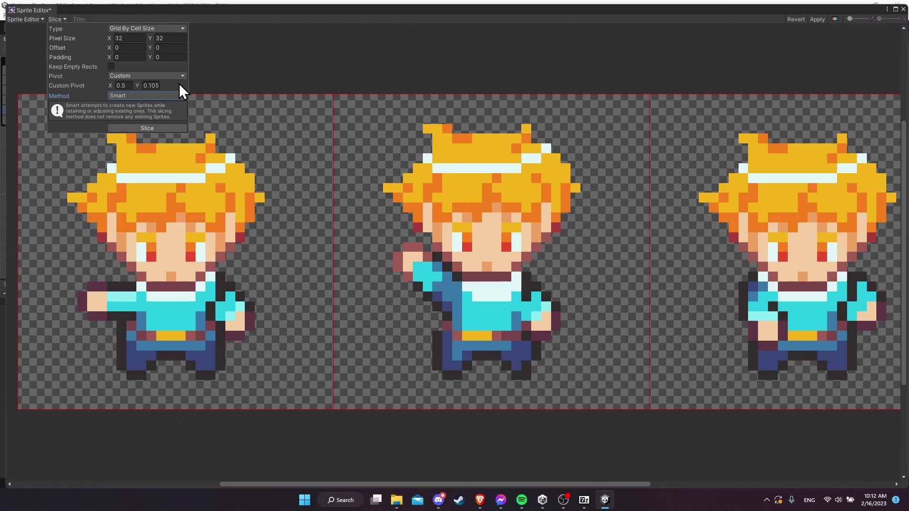
{"action": "left_click", "coordinate": [161, 128]}
{"action": "left_click", "coordinate": [823, 18]}
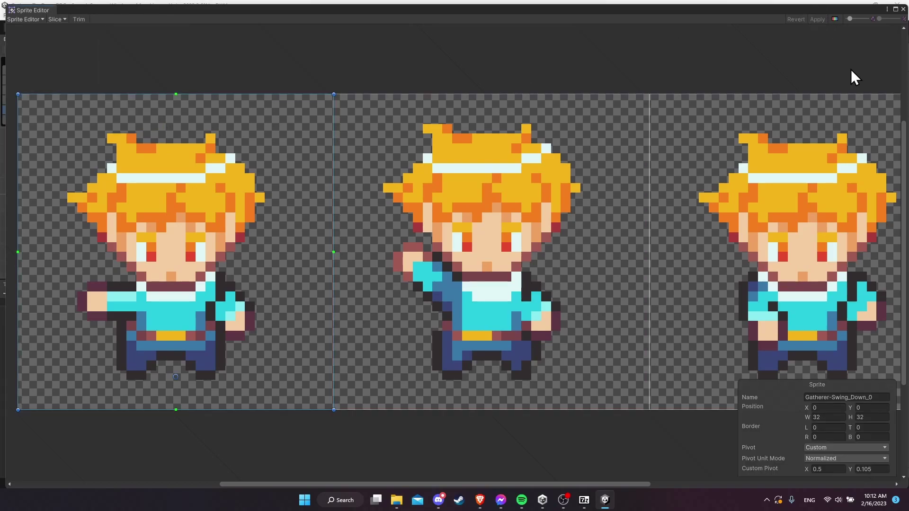
Confirm all three frames have pivot 0.5, 0.105, then close the Sprite Editor.
{"action": "left_click", "coordinate": [428, 192]}
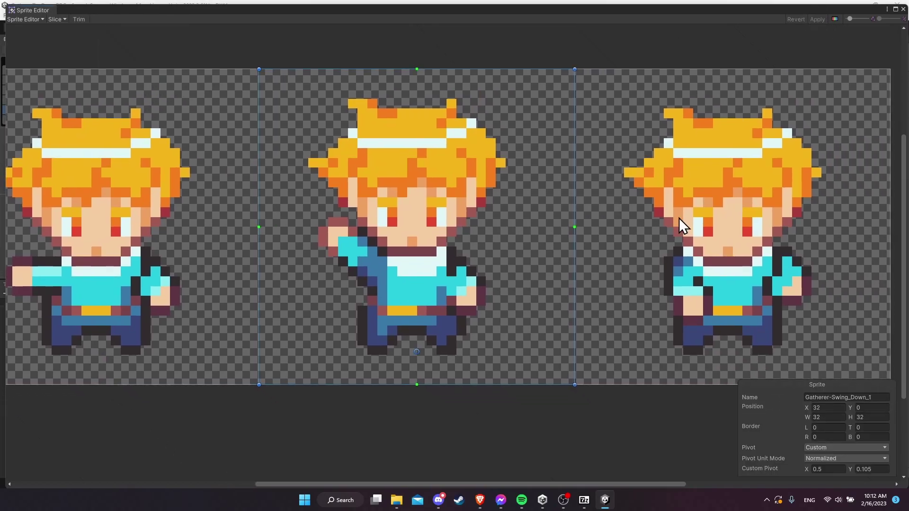
{"action": "key", "text": "Delete"}
{"action": "left_click", "coordinate": [185, 310]}
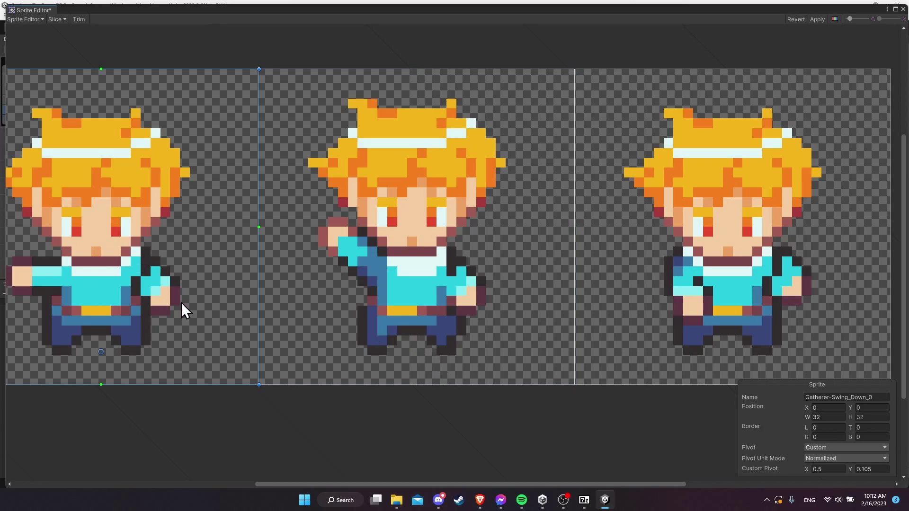
{"action": "left_click", "coordinate": [706, 290]}
{"action": "scroll", "coordinate": [507, 257], "scroll_direction": "down", "scroll_amount": 2}
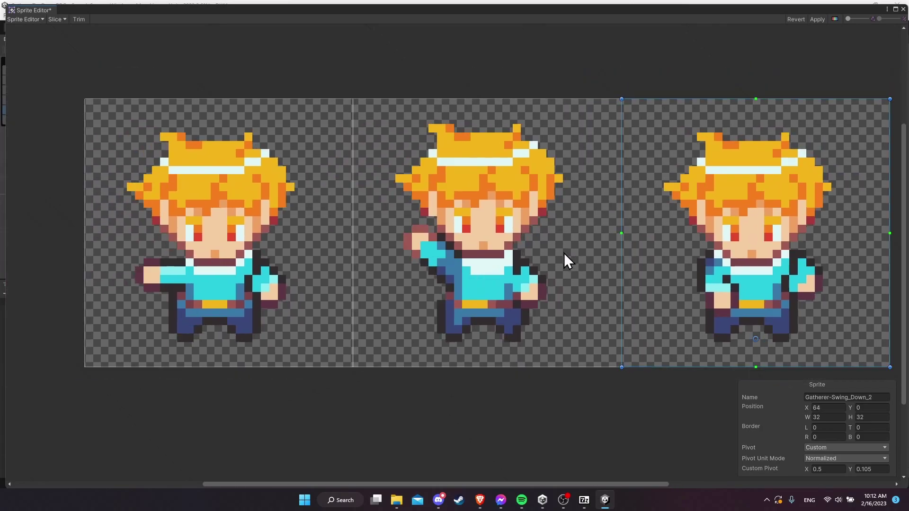
{"action": "scroll", "coordinate": [521, 265], "scroll_direction": "up", "scroll_amount": 2}
{"action": "scroll", "coordinate": [458, 234], "scroll_direction": "left", "scroll_amount": 3}
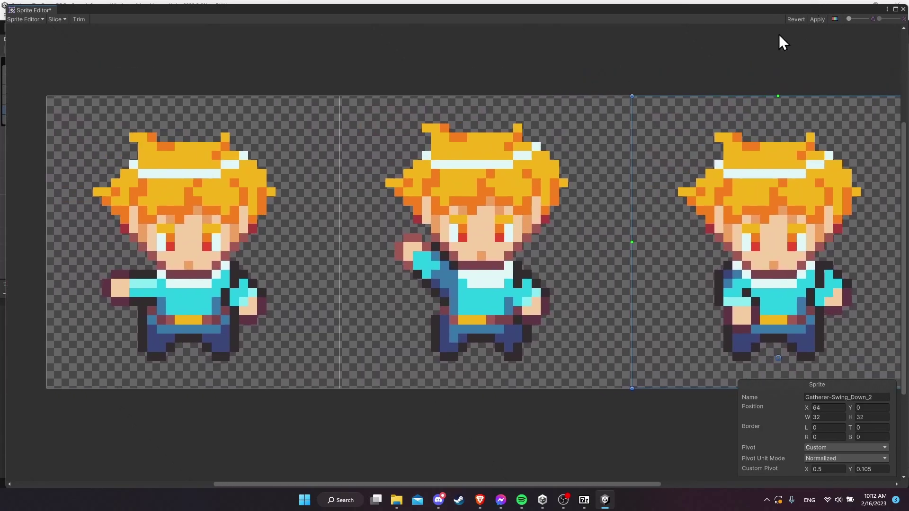
{"action": "left_click", "coordinate": [903, 9]}
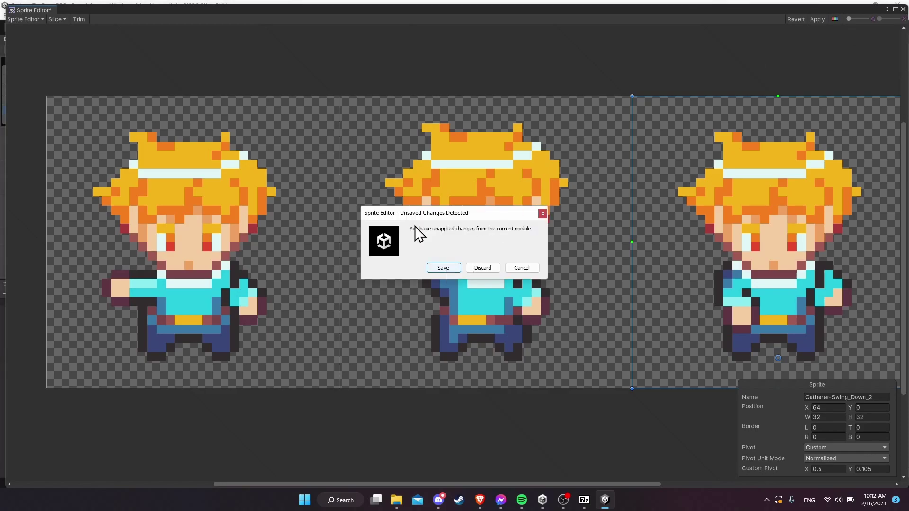
Save the pending Swing_Down changes, select Gatherer-Swing_Left, and save its import settings.
{"action": "left_click", "coordinate": [443, 267]}
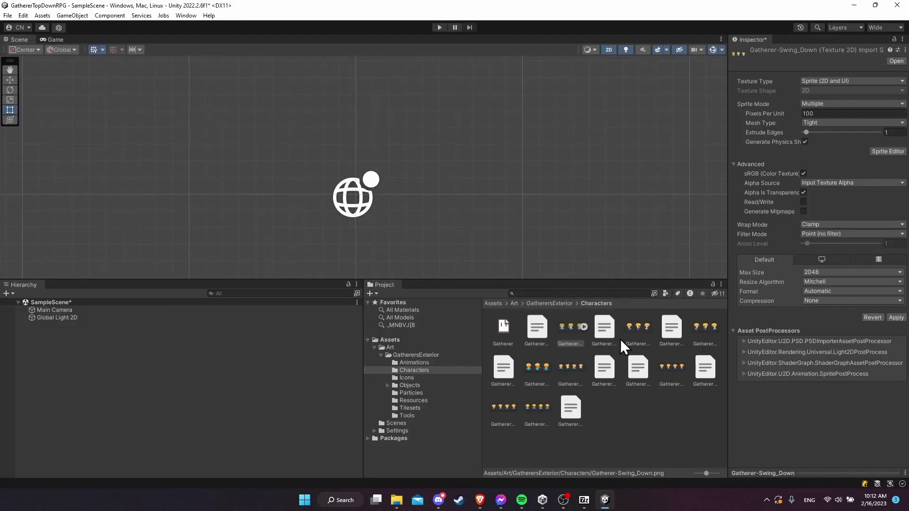
{"action": "left_click", "coordinate": [639, 324]}
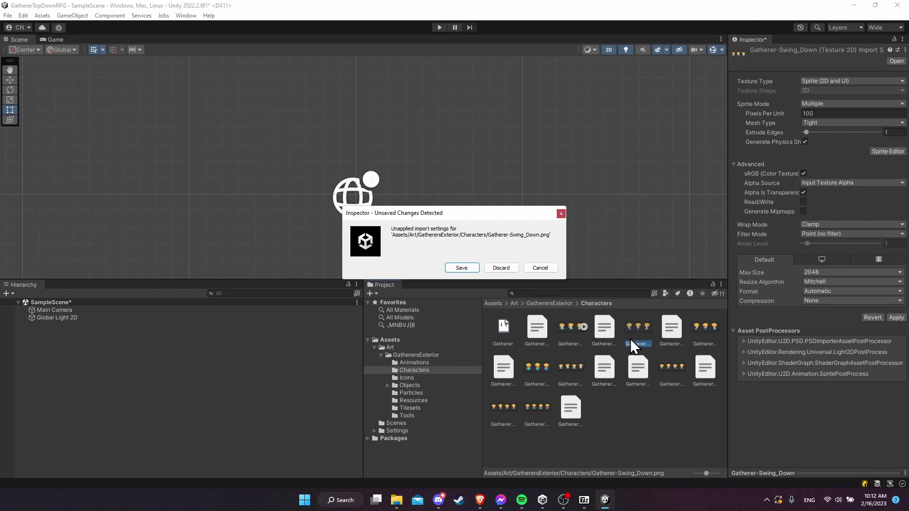
{"action": "left_click", "coordinate": [455, 268]}
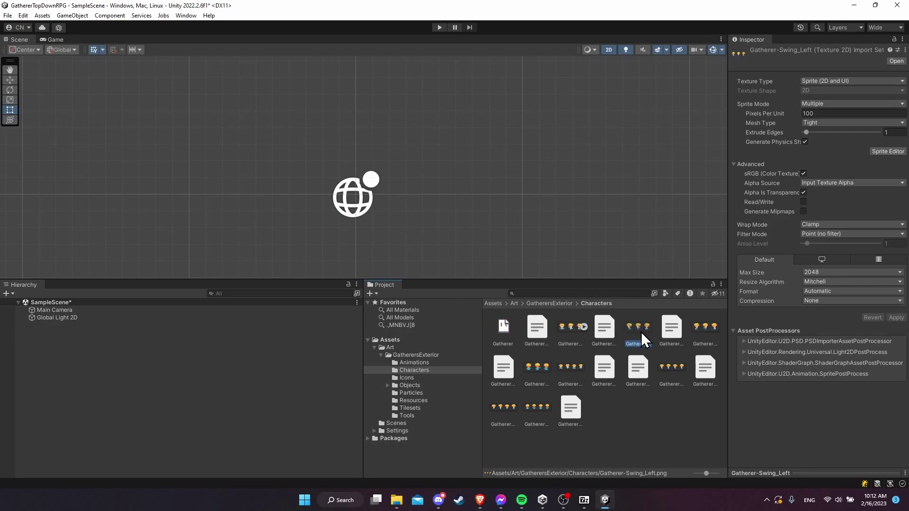
Slice Gatherer-Swing_Left into three 32×32 frames with pivot 0.5, 0.105, apply, and close.
{"action": "left_click", "coordinate": [888, 152]}
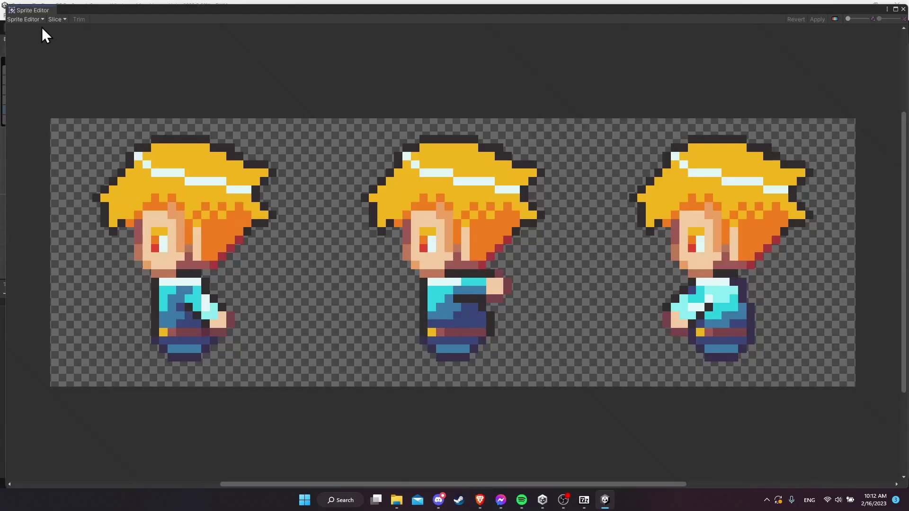
{"action": "left_click", "coordinate": [56, 20]}
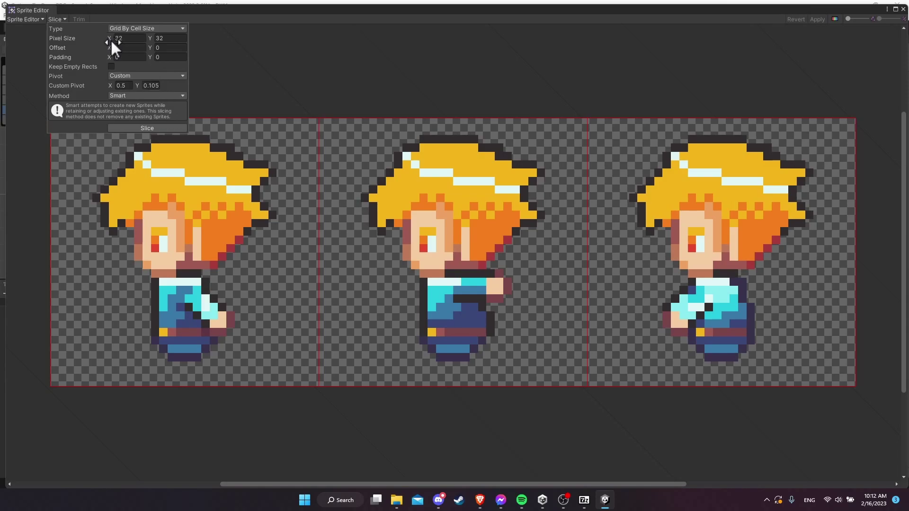
{"action": "left_click", "coordinate": [158, 127]}
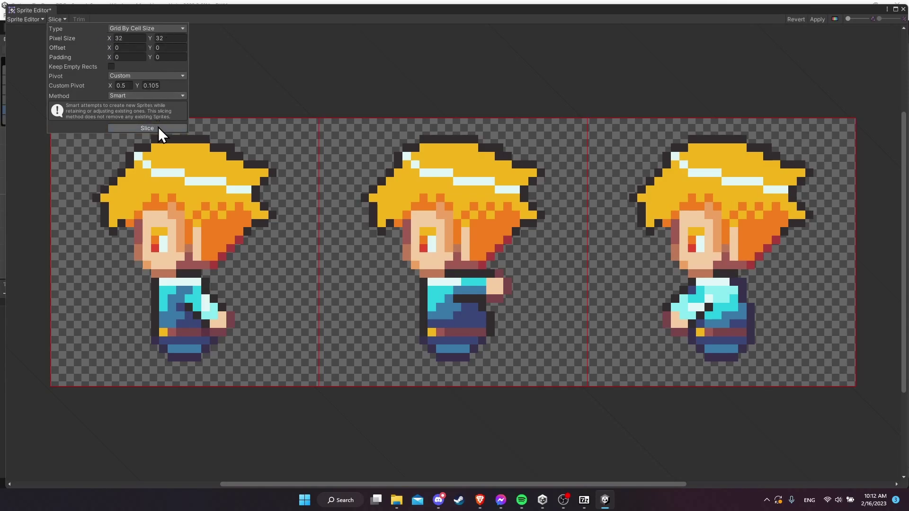
{"action": "left_click", "coordinate": [146, 128]}
{"action": "left_click", "coordinate": [200, 167]}
{"action": "left_click", "coordinate": [514, 192]}
{"action": "left_click", "coordinate": [707, 203]}
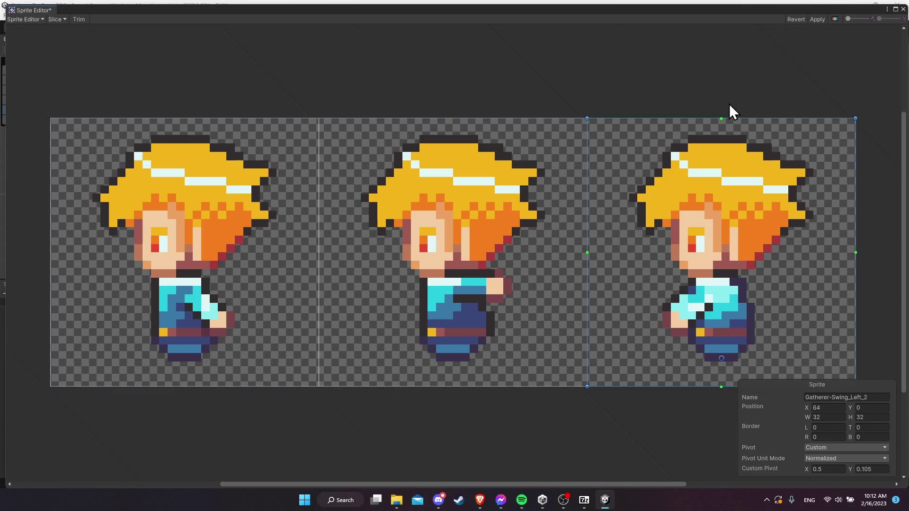
{"action": "left_click", "coordinate": [451, 305]}
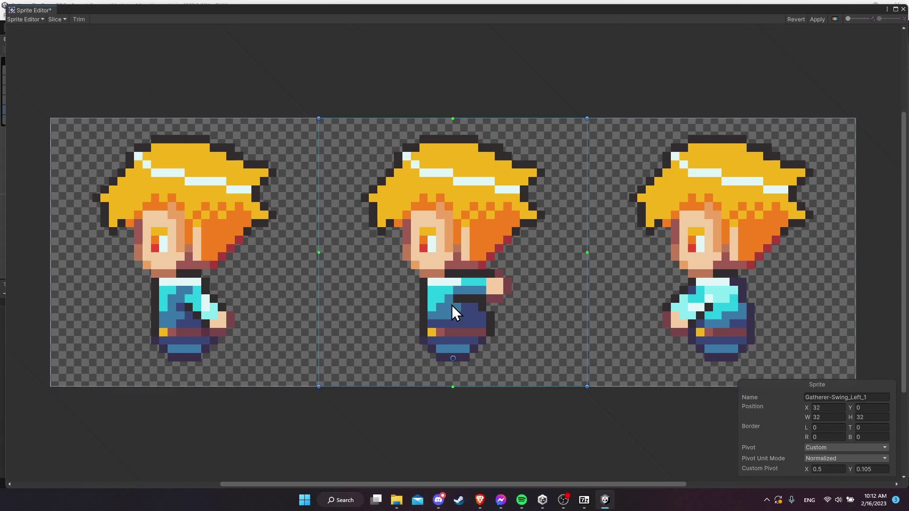
{"action": "left_click", "coordinate": [817, 19]}
{"action": "left_click", "coordinate": [903, 9]}
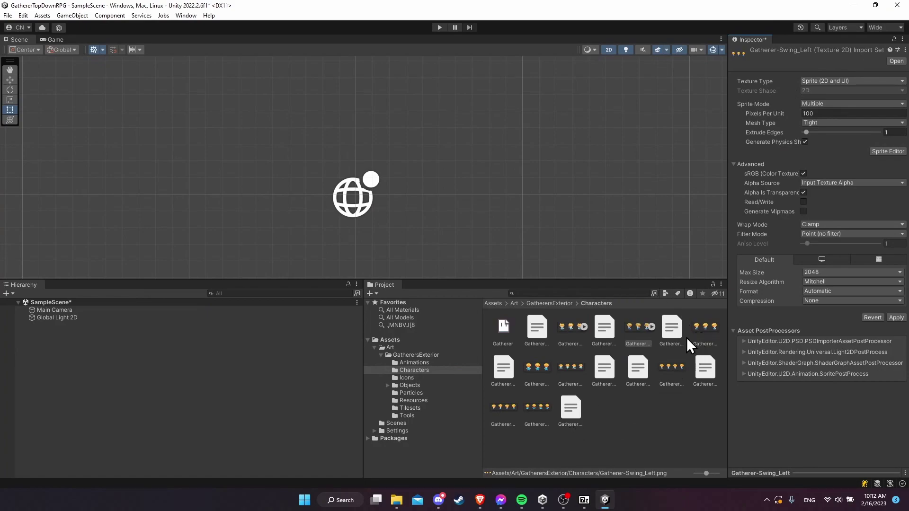
Save Swing_Left's settings, then slice Gatherer-Swing_Right into 32×32 frames and apply.
{"action": "left_click", "coordinate": [699, 331]}
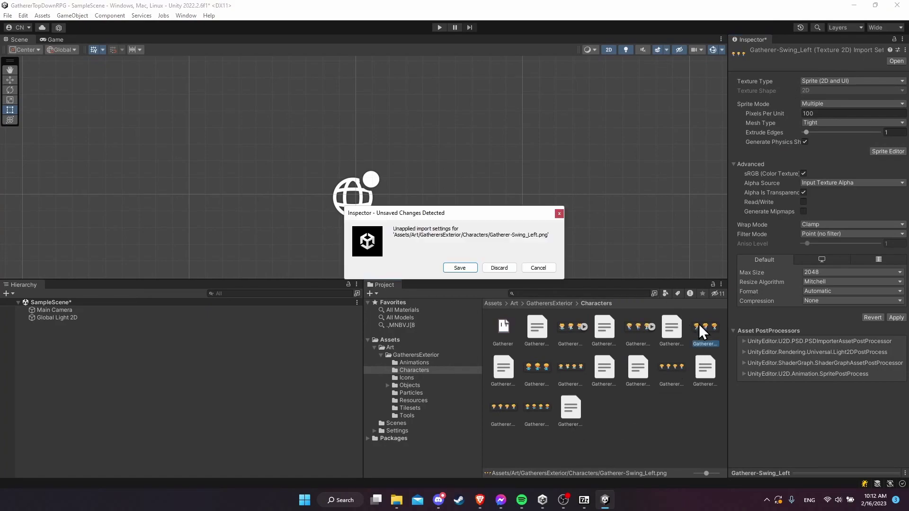
{"action": "left_click", "coordinate": [463, 268]}
{"action": "left_click", "coordinate": [892, 152]}
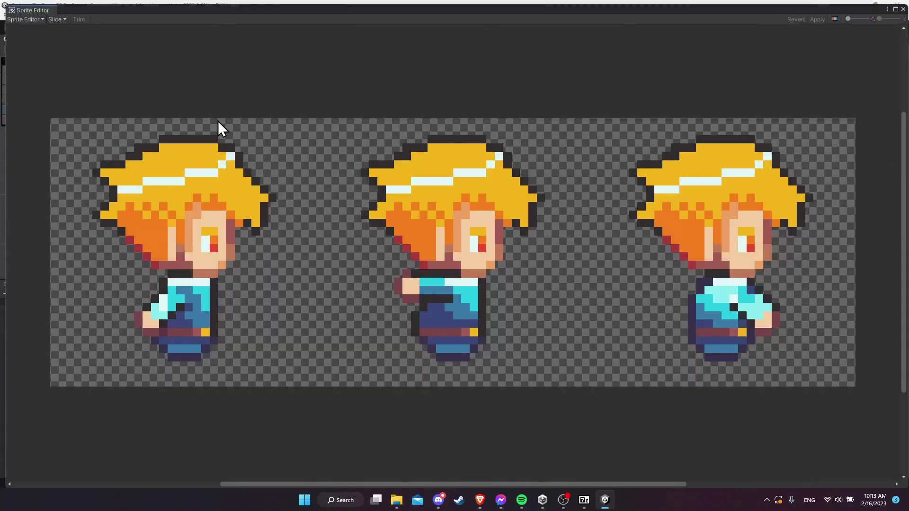
{"action": "left_click", "coordinate": [56, 19]}
{"action": "left_click", "coordinate": [142, 128]}
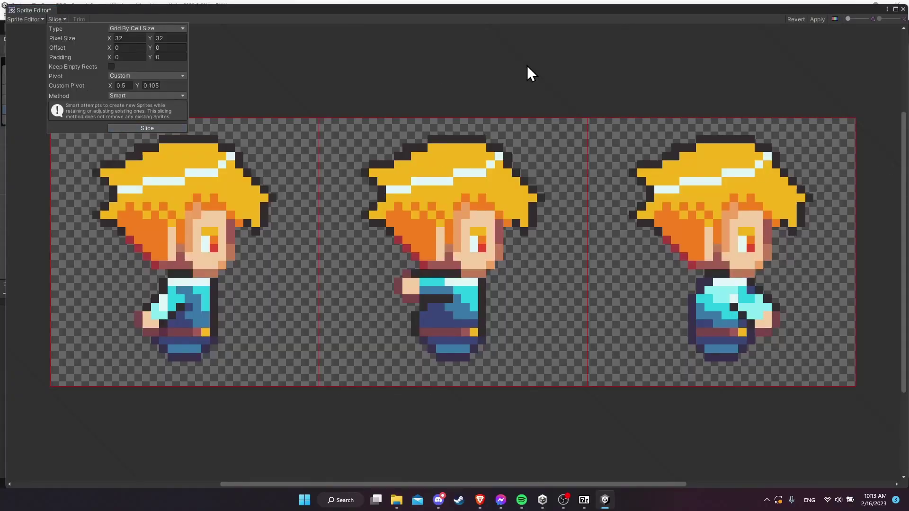
{"action": "left_click", "coordinate": [817, 20]}
{"action": "left_click", "coordinate": [903, 9]}
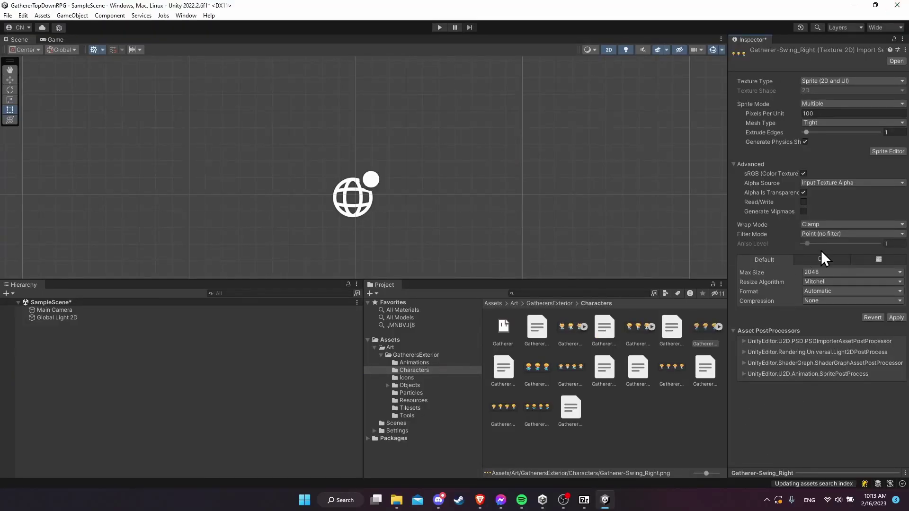
Slice Gatherer-Swing_Up into 32×32 frames with the same settings and apply.
{"action": "left_click", "coordinate": [543, 377]}
{"action": "left_click", "coordinate": [461, 268]}
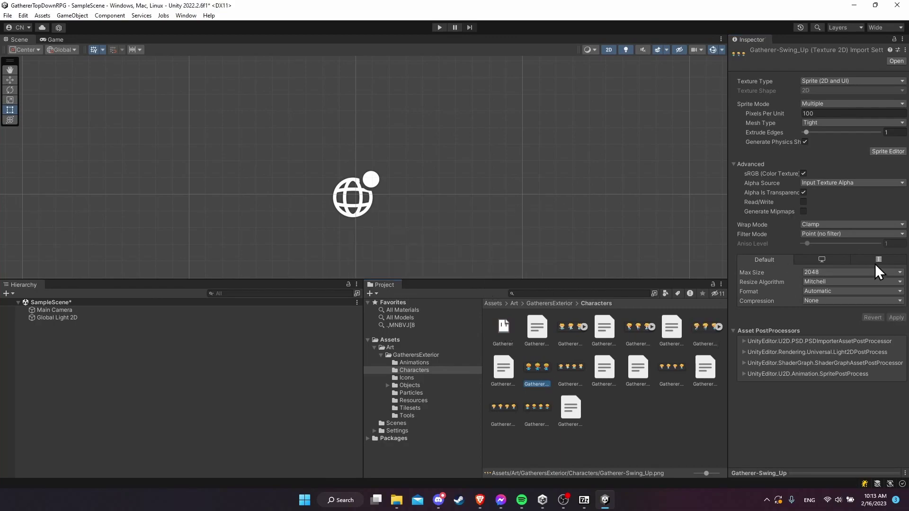
{"action": "left_click", "coordinate": [888, 152]}
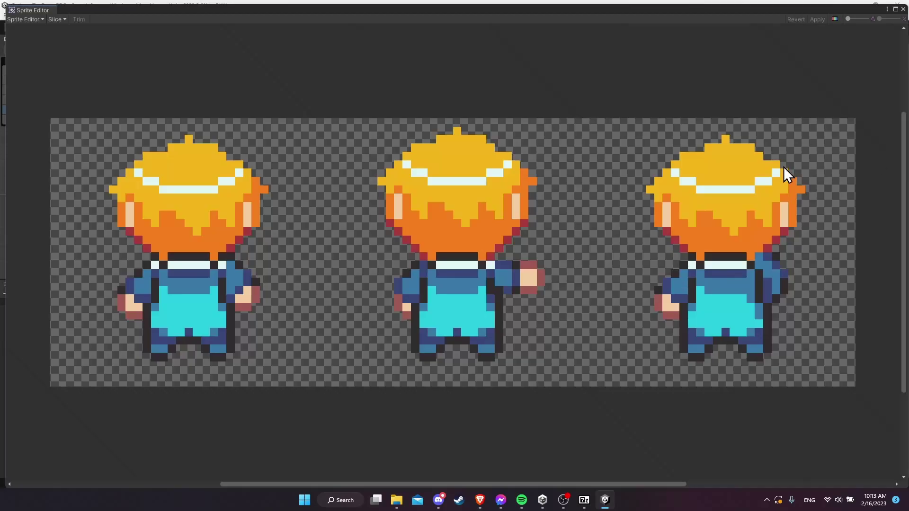
{"action": "left_click", "coordinate": [66, 19]}
{"action": "left_click", "coordinate": [125, 127]}
{"action": "left_click", "coordinate": [818, 20]}
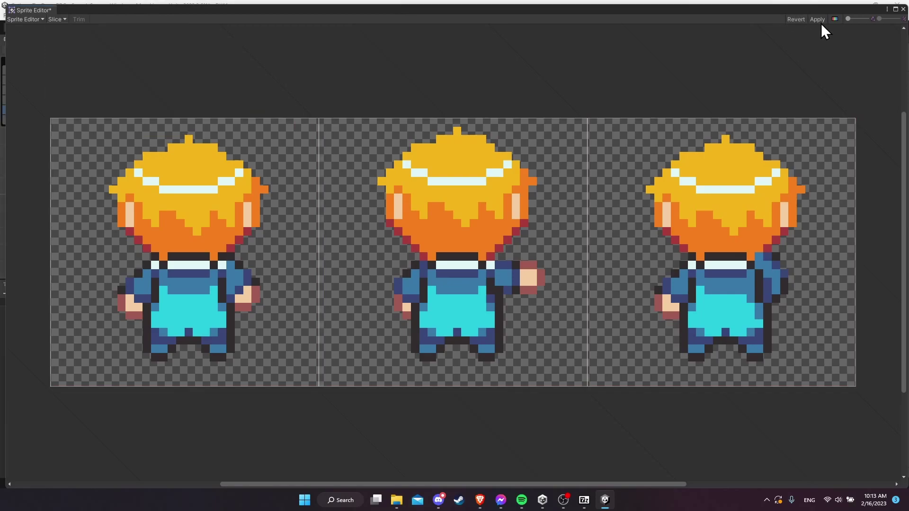
{"action": "left_click", "coordinate": [903, 9]}
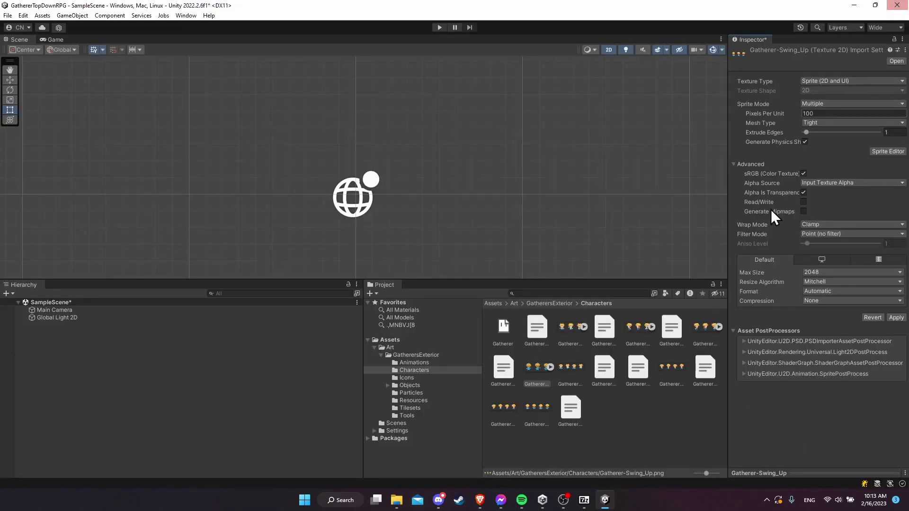
Save Swing_Up's settings and check that the Swing_Down frames are pivoted at 0.5, 0.11.
{"action": "left_click", "coordinate": [609, 379]}
{"action": "left_click", "coordinate": [456, 266]}
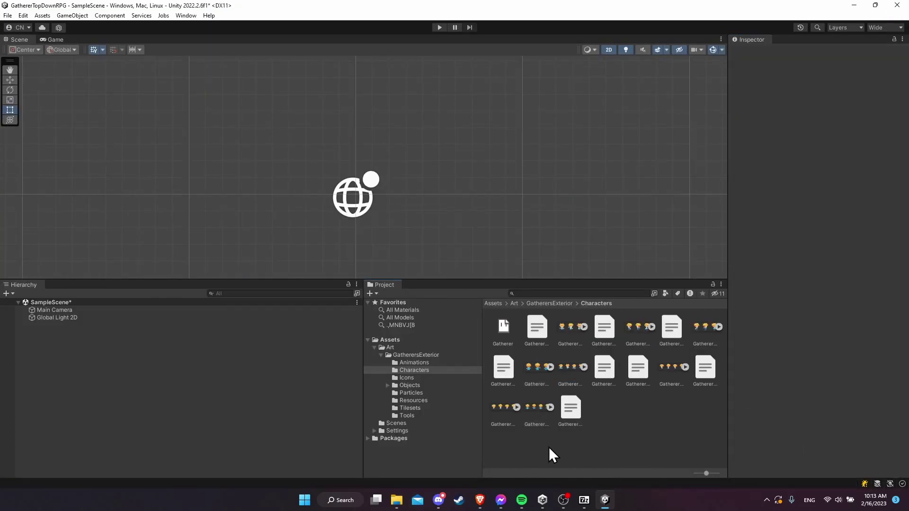
{"action": "left_click", "coordinate": [570, 343]}
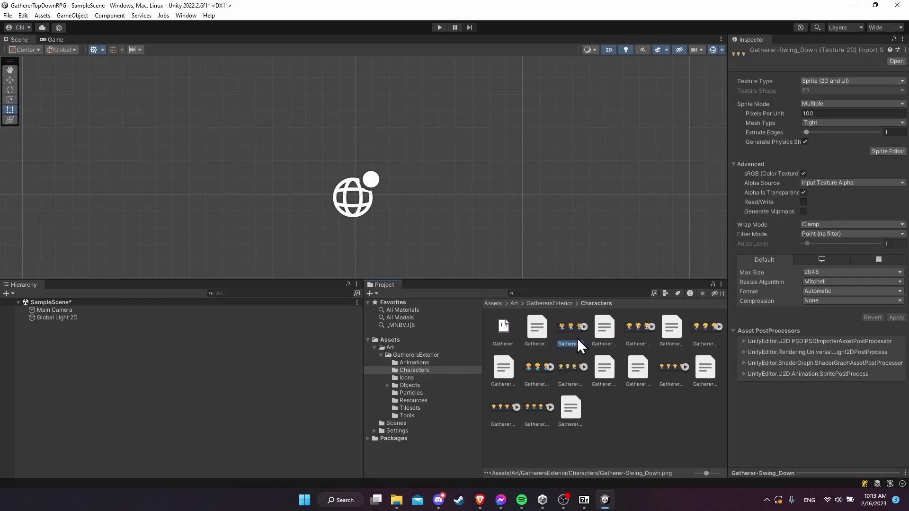
{"action": "left_click", "coordinate": [640, 329]}
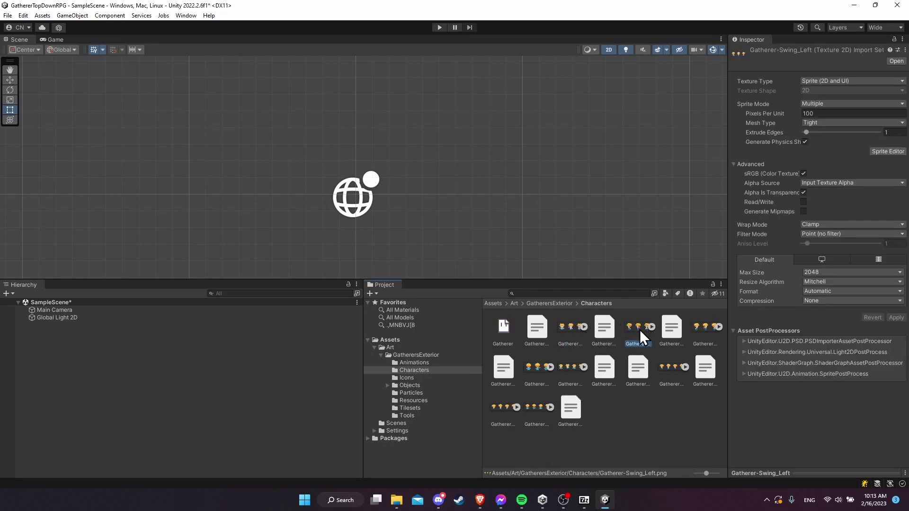
{"action": "left_click", "coordinate": [585, 327]}
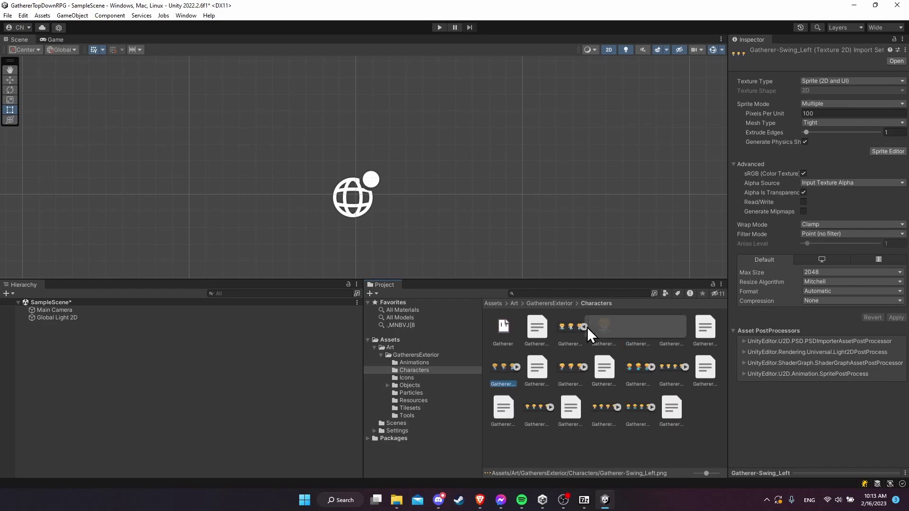
{"action": "left_click", "coordinate": [604, 325]}
{"action": "left_click", "coordinate": [670, 327]}
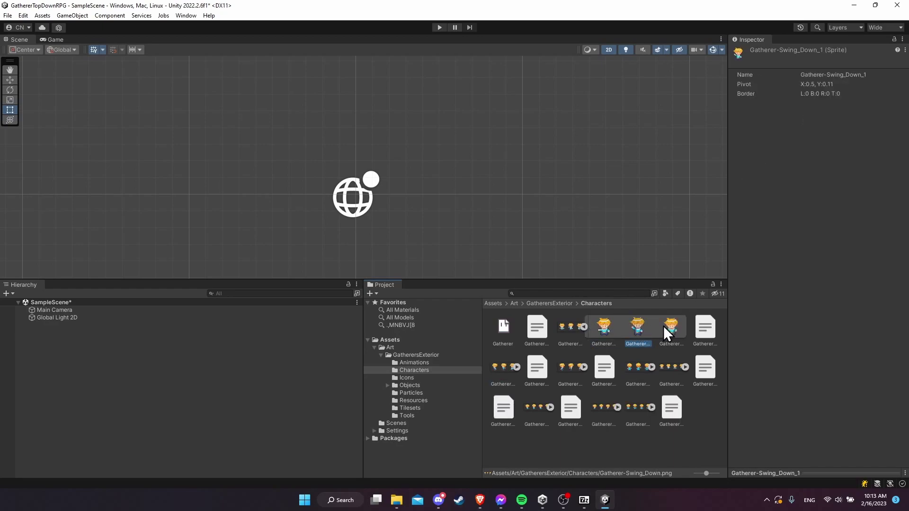
Check that each of Gatherer-Swing_Right's three frames has pivot 0.5, 0.11.
{"action": "left_click", "coordinate": [583, 369]}
{"action": "left_click", "coordinate": [608, 368]}
{"action": "left_click", "coordinate": [639, 367]}
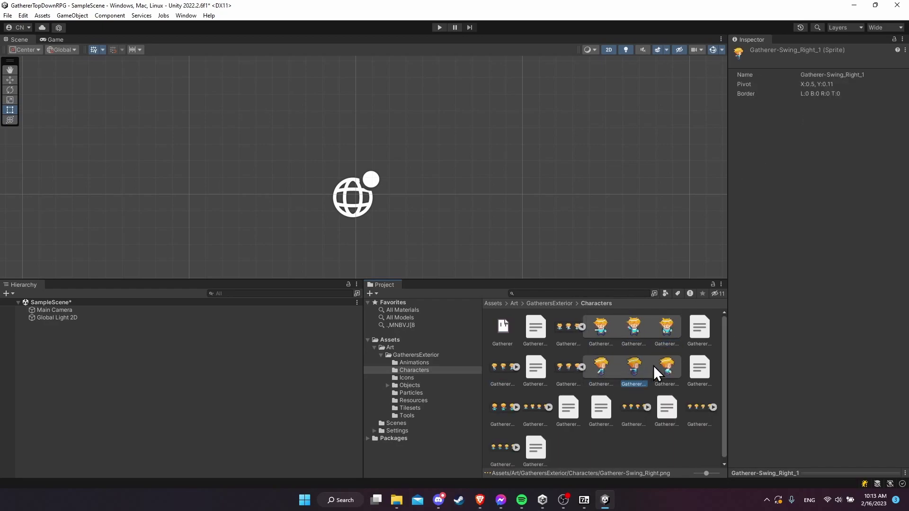
{"action": "left_click", "coordinate": [663, 367]}
{"action": "left_click", "coordinate": [584, 367]}
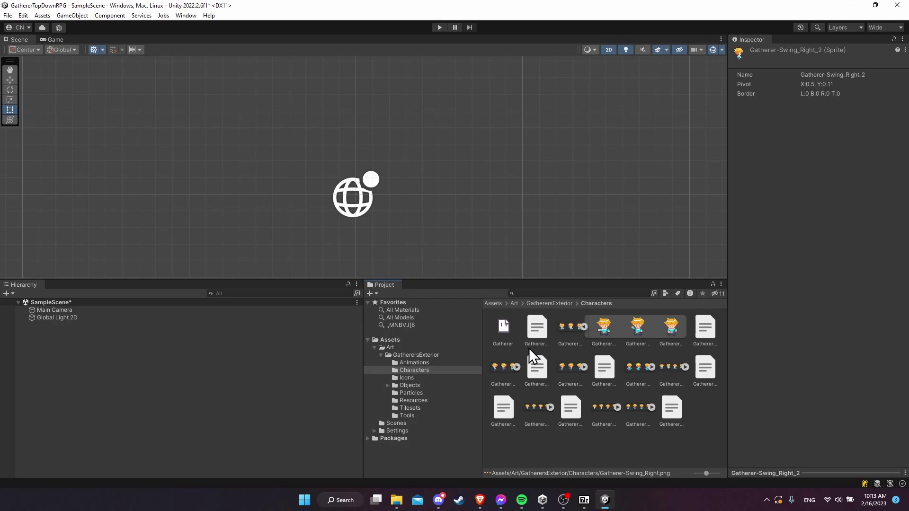